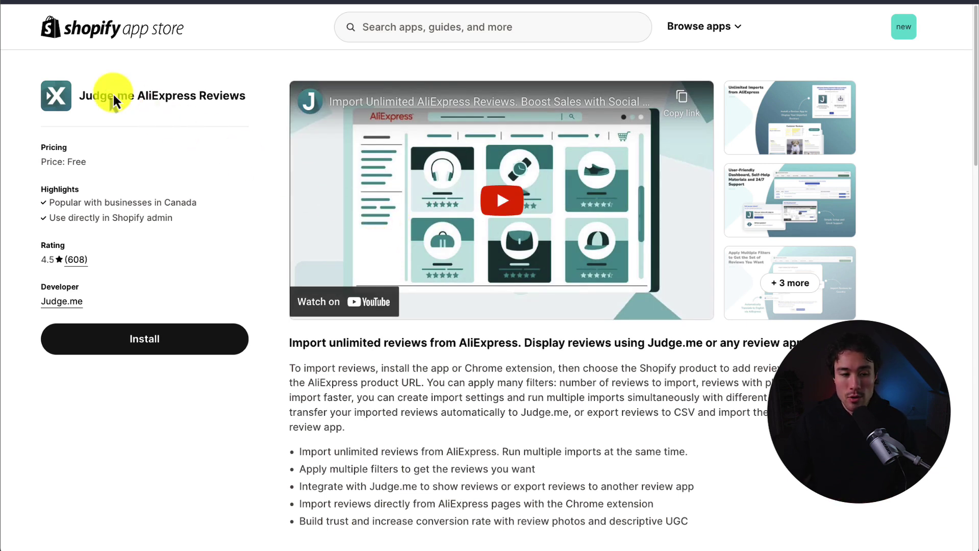
Step: Install the Judge.me AliExpress Reviews app from its Shopify App Store listing
{"action": "left_click", "coordinate": [196, 326]}
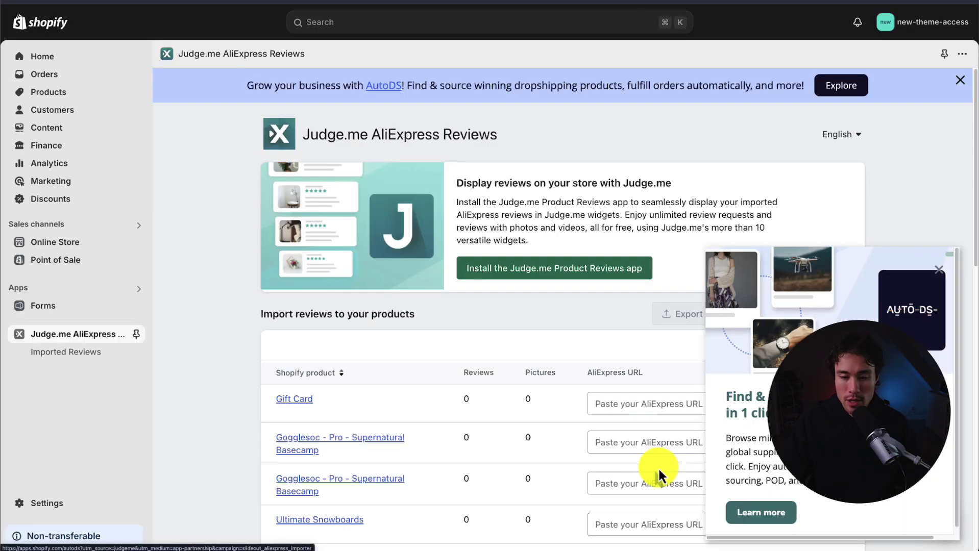
Step: Close the AutoDS promotion panel covering the Judge.me import table
{"action": "left_click", "coordinate": [938, 269]}
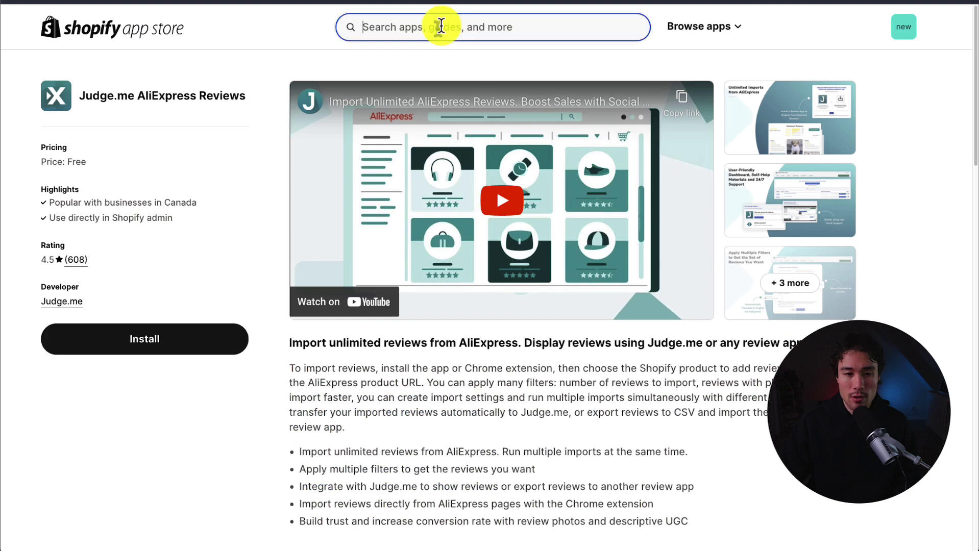
Step: Search the app store for 'judge me' and open the Judge.me Product Reviews App listing
{"action": "left_click", "coordinate": [442, 27]}
{"action": "type", "text": "j"}
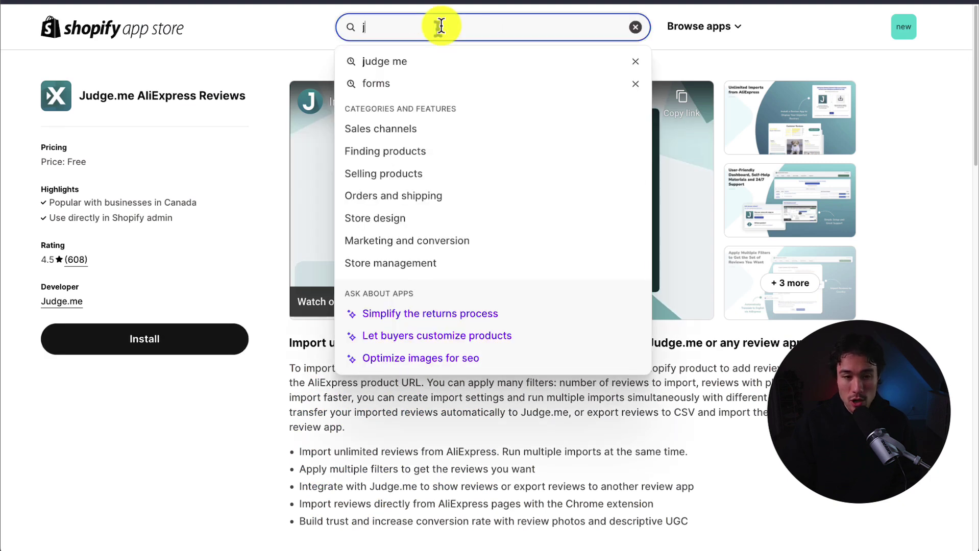
{"action": "left_click", "coordinate": [417, 58]}
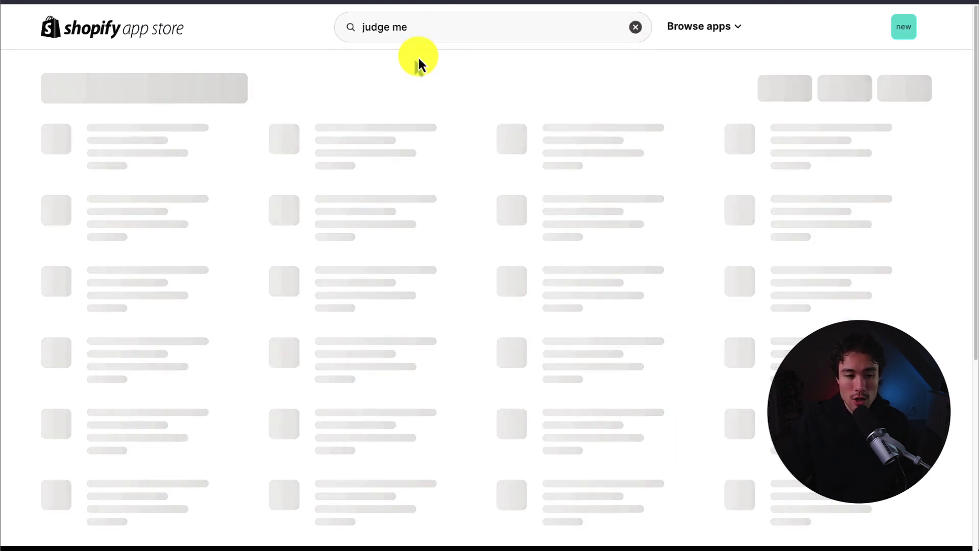
{"action": "left_click", "coordinate": [236, 164]}
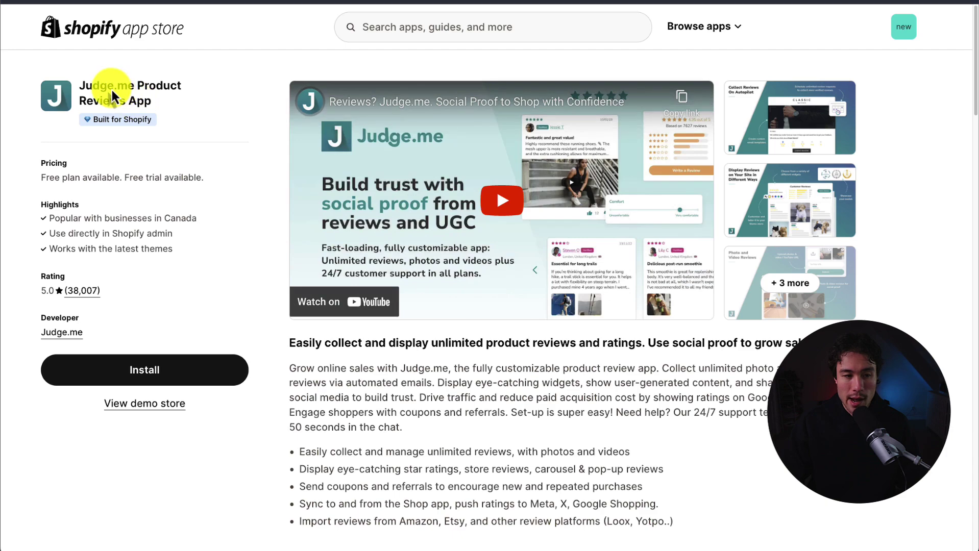
Step: Review the Free plan features and start installing the Judge.me Product Reviews App
{"action": "left_click_drag", "start_coordinate": [113, 86], "coordinate": [153, 98]}
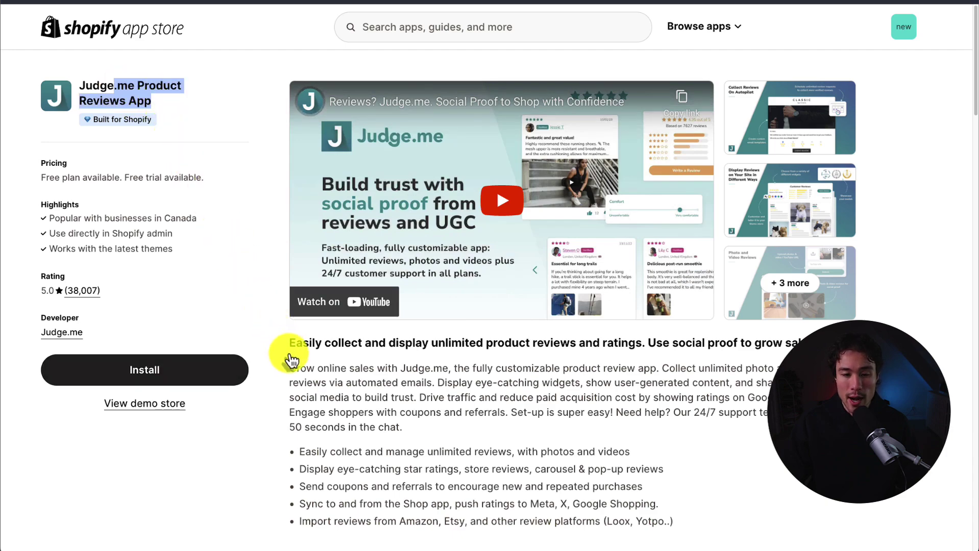
{"action": "scroll", "coordinate": [289, 355], "scroll_direction": "down", "scroll_amount": 10}
{"action": "scroll", "coordinate": [241, 318], "scroll_direction": "up", "scroll_amount": 3}
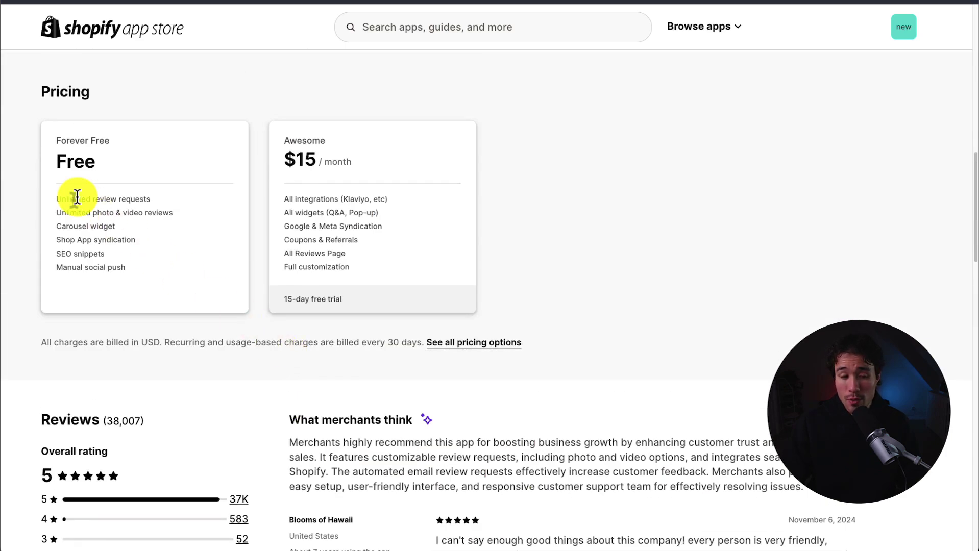
{"action": "left_click_drag", "start_coordinate": [76, 198], "coordinate": [190, 236]}
{"action": "scroll", "coordinate": [192, 238], "scroll_direction": "up", "scroll_amount": 10}
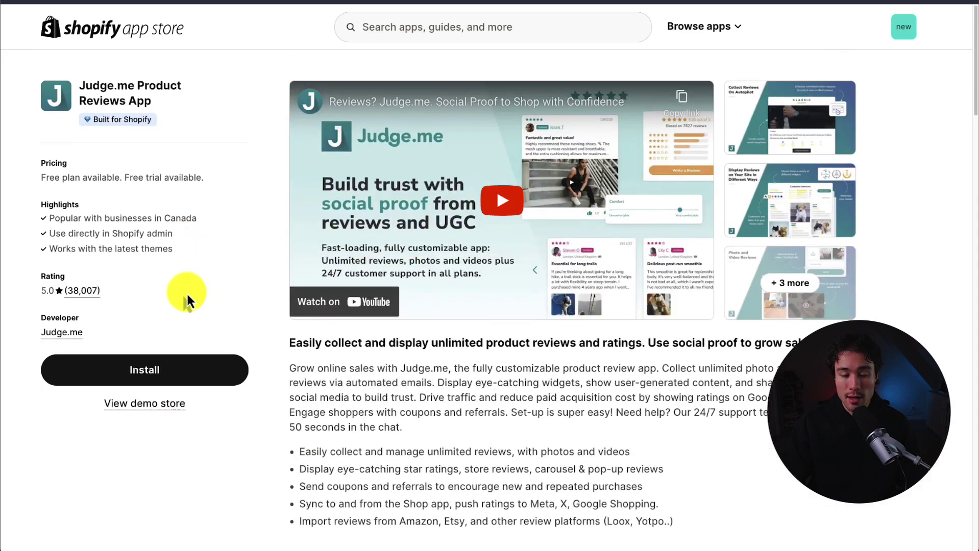
{"action": "left_click", "coordinate": [187, 368]}
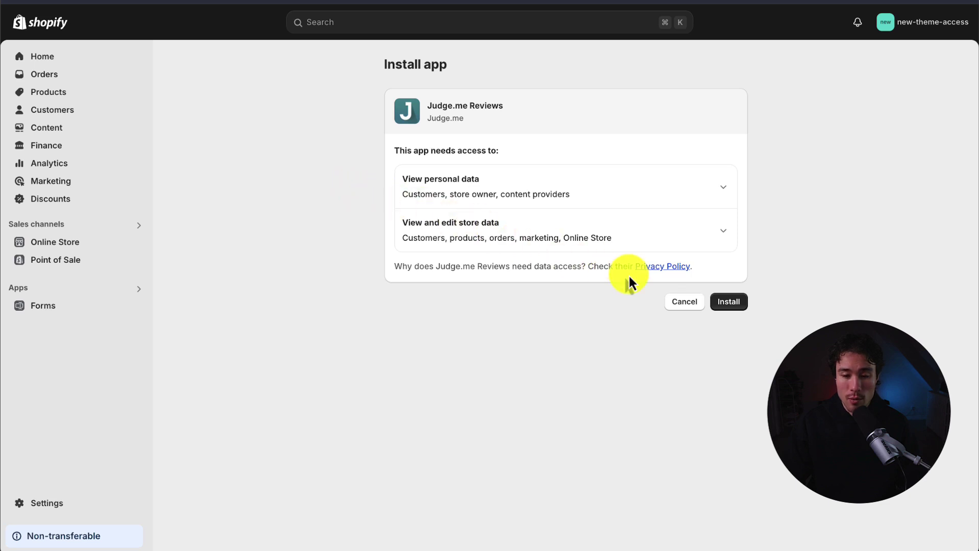
Step: Approve installation of Judge.me Reviews, keeping My current theme (Default) as the target
{"action": "left_click", "coordinate": [725, 303]}
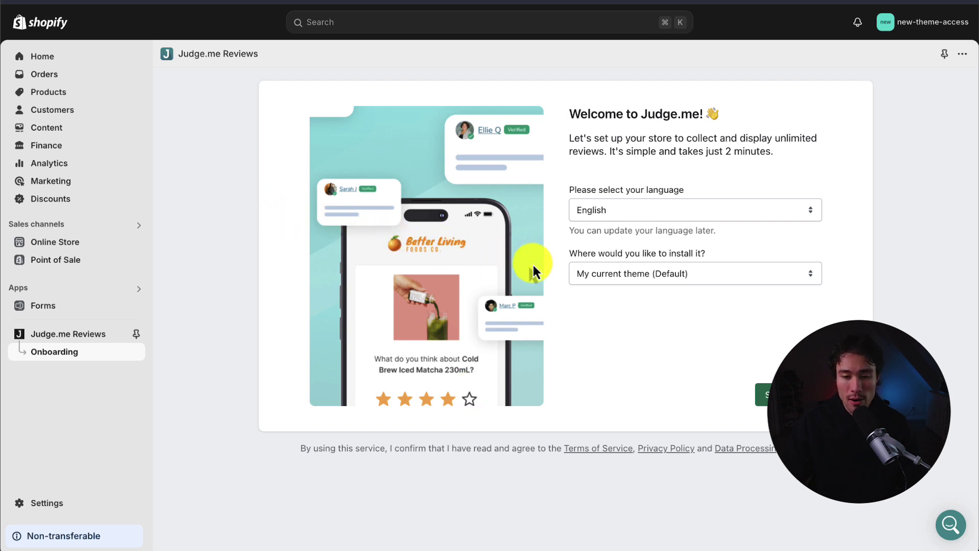
{"action": "left_click", "coordinate": [765, 273]}
{"action": "left_click", "coordinate": [712, 275]}
{"action": "left_click", "coordinate": [763, 394]}
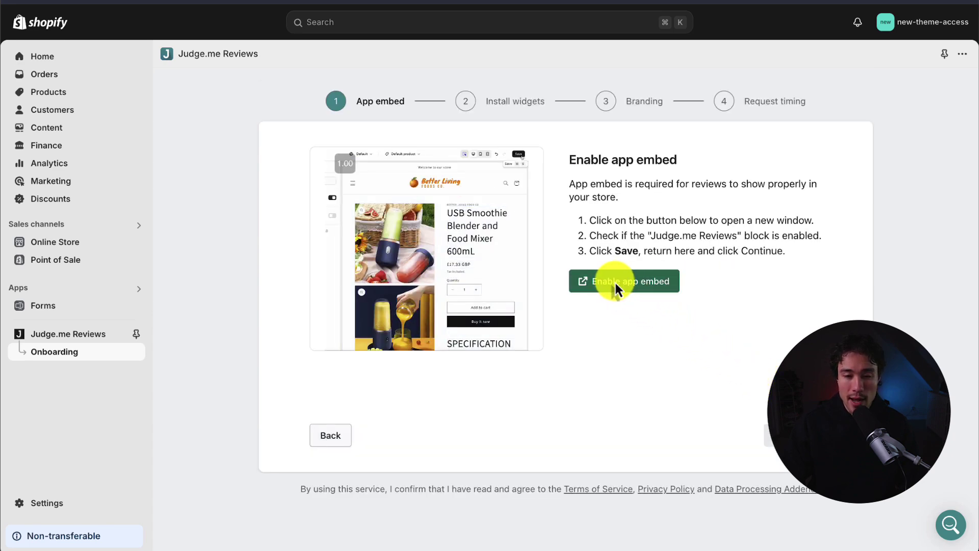
Step: Enable and save the Judge.me app embed in the theme editor, then continue
{"action": "left_click", "coordinate": [625, 281]}
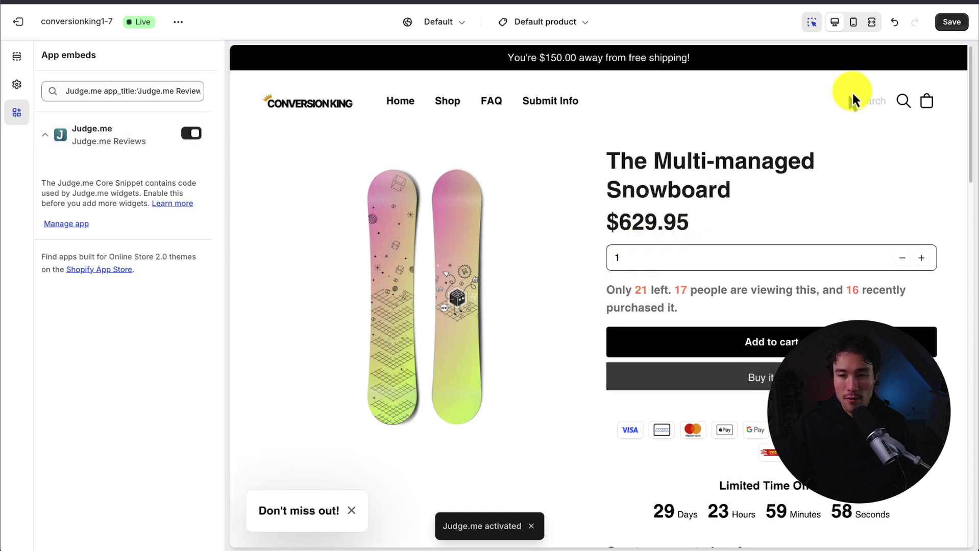
{"action": "left_click", "coordinate": [951, 23]}
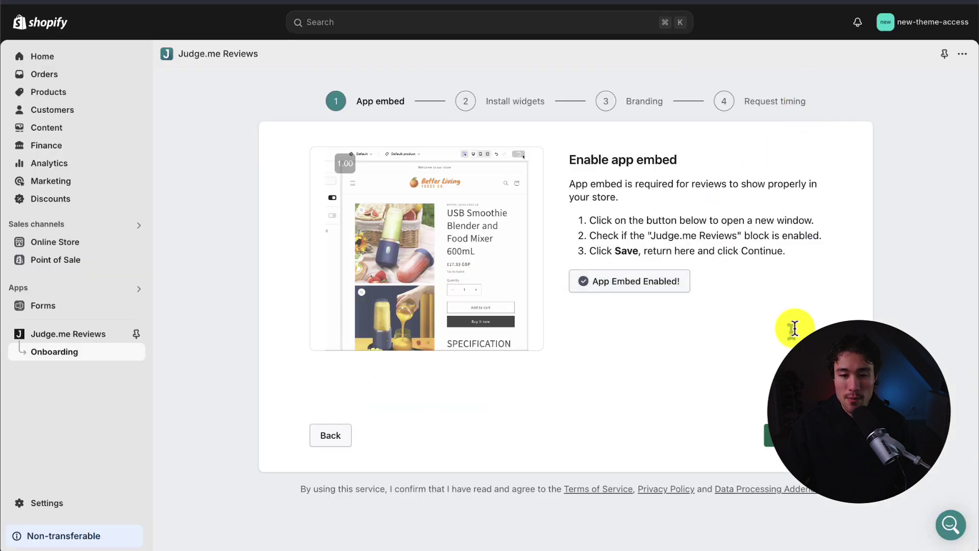
{"action": "left_click", "coordinate": [788, 435]}
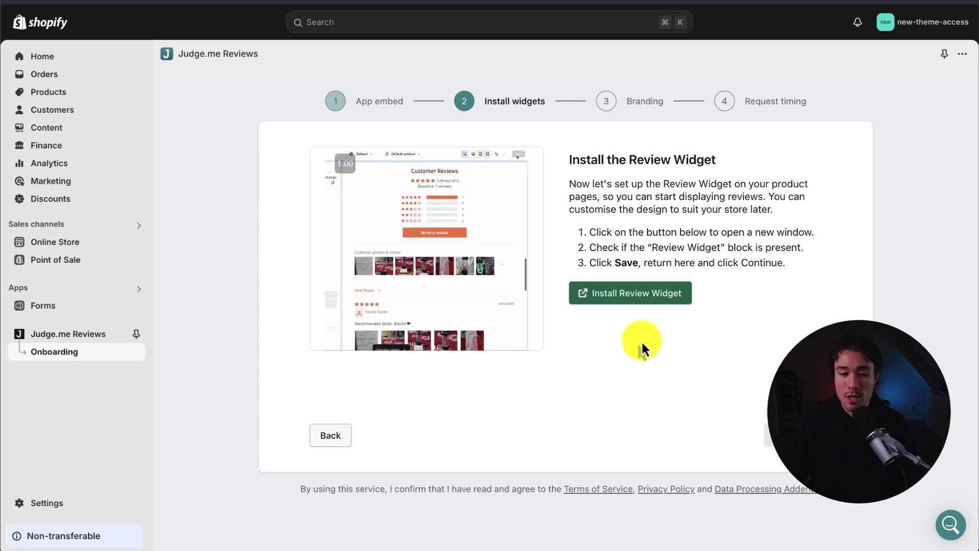
Step: Add the Judge.me Review Widget to the product page template and save it
{"action": "left_click", "coordinate": [626, 301]}
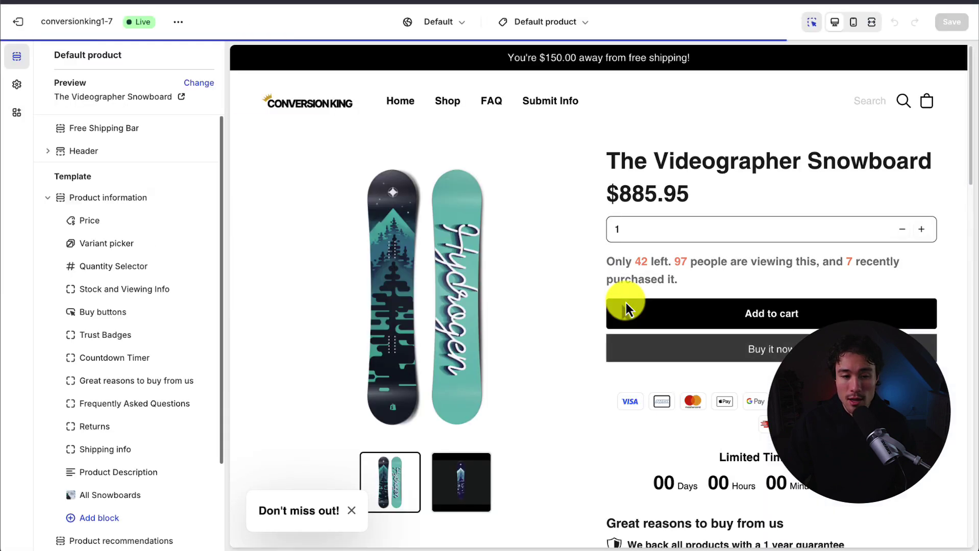
{"action": "left_click", "coordinate": [443, 520]}
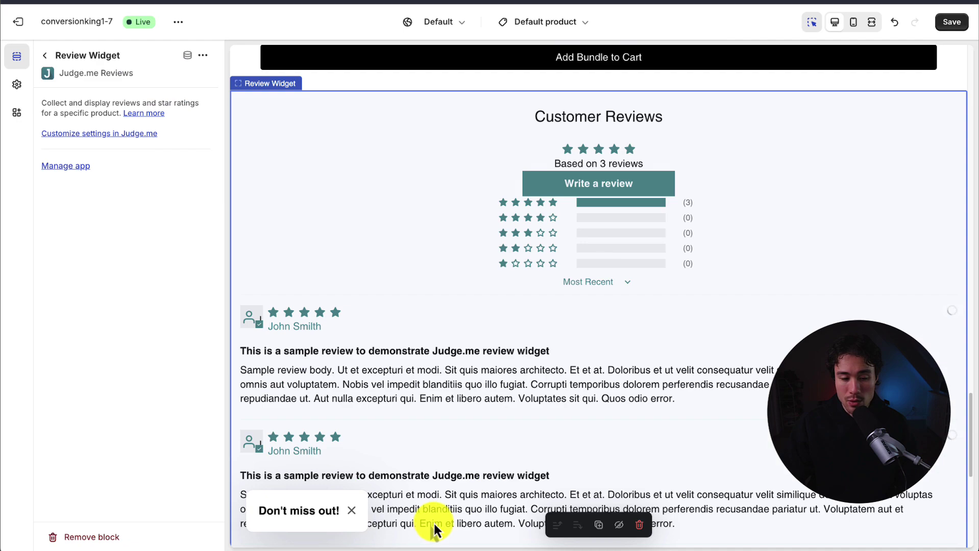
{"action": "left_click", "coordinate": [962, 24]}
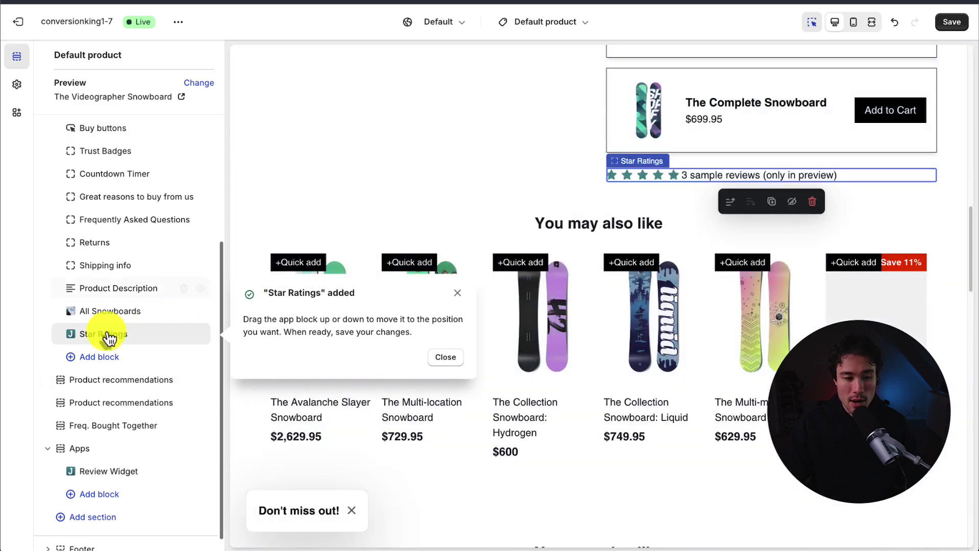
Step: Move the Star Ratings block beneath the product title and save the template
{"action": "left_click_drag", "start_coordinate": [87, 333], "coordinate": [158, 230]}
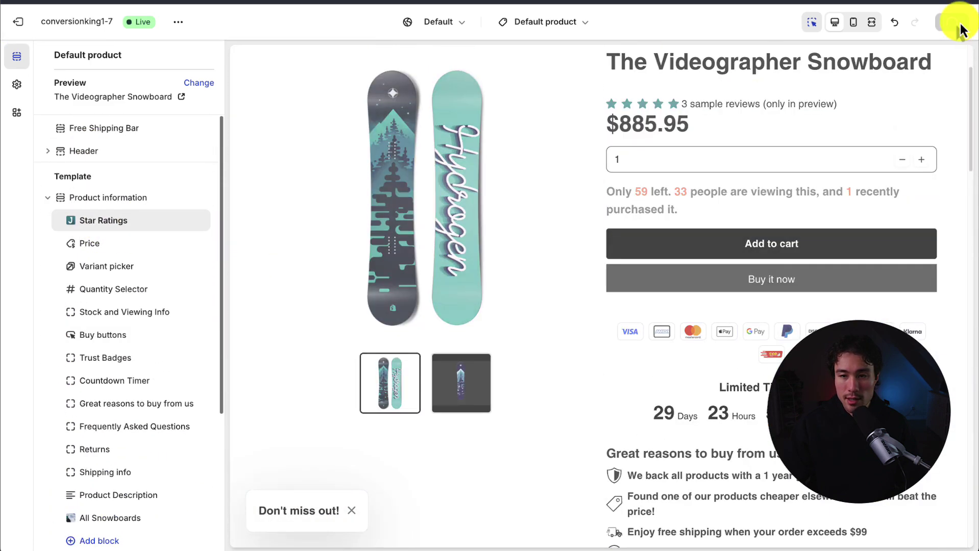
{"action": "left_click", "coordinate": [951, 21]}
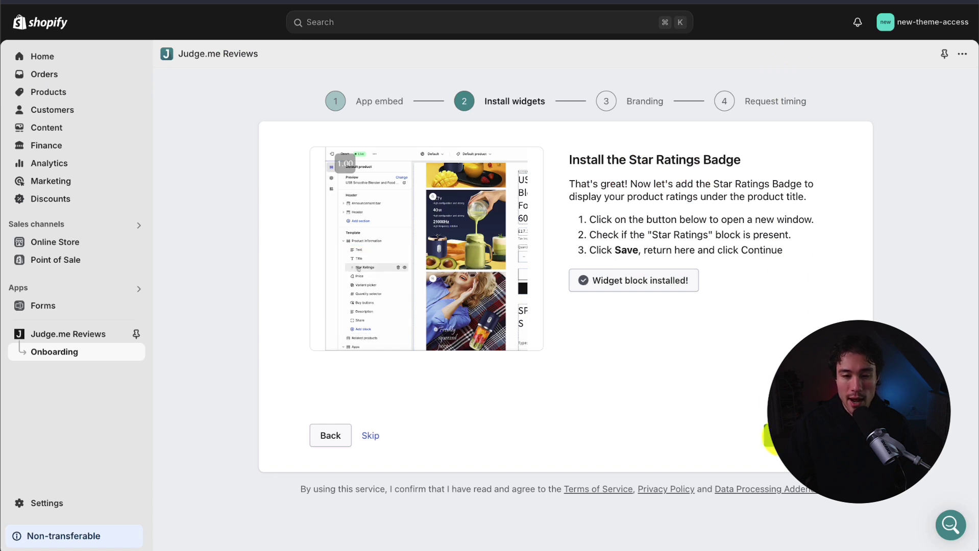
{"action": "left_click", "coordinate": [773, 435]}
Step: Set the star color to yellow (#EDFF00), keep 14-day request timing, and finish onboarding
{"action": "left_click", "coordinate": [581, 245]}
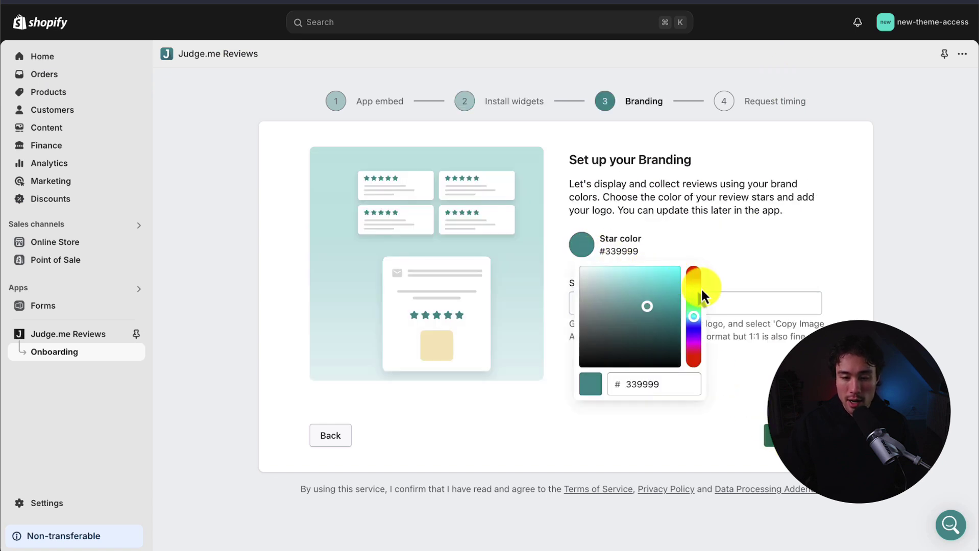
{"action": "left_click", "coordinate": [700, 296]}
{"action": "left_click", "coordinate": [727, 323]}
{"action": "left_click", "coordinate": [770, 435]}
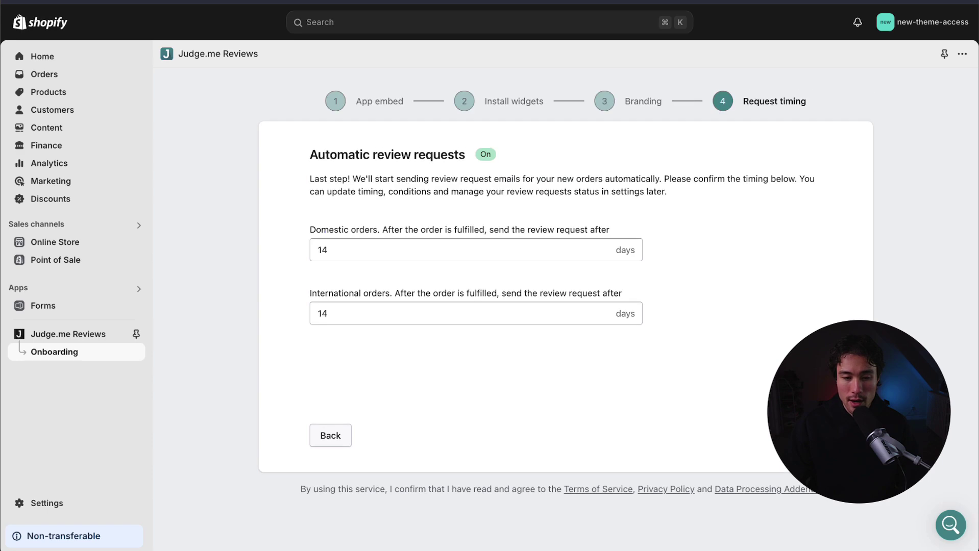
{"action": "left_click", "coordinate": [770, 435]}
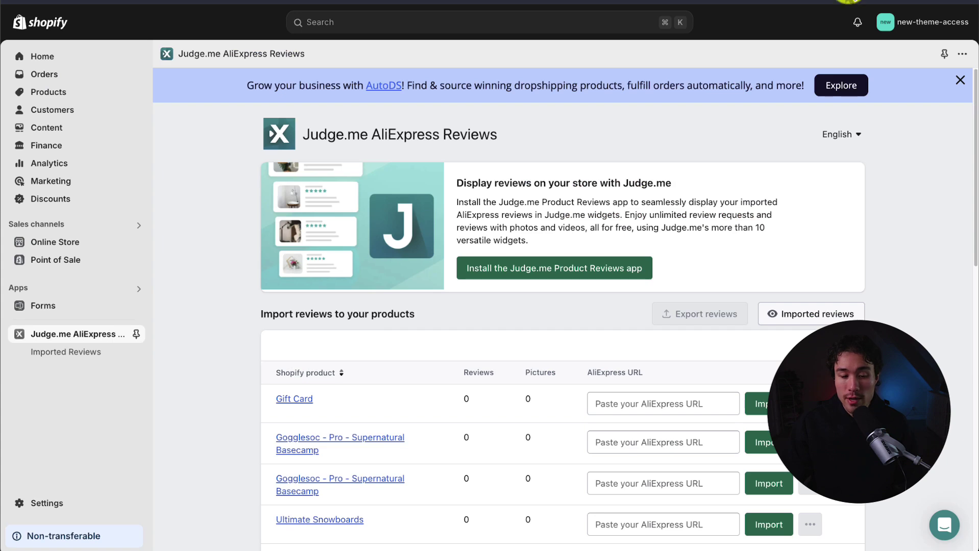
Step: Scroll the import list down to The Videographer Snowboard and begin adding its AliExpress link
{"action": "scroll", "coordinate": [230, 255], "scroll_direction": "down", "scroll_amount": 1}
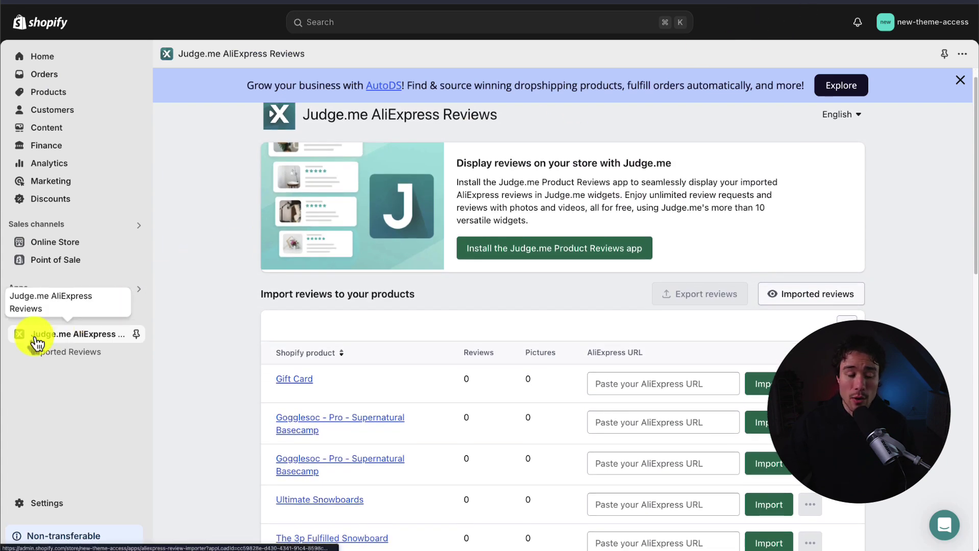
{"action": "scroll", "coordinate": [208, 323], "scroll_direction": "down", "scroll_amount": 6}
{"action": "scroll", "coordinate": [210, 325], "scroll_direction": "up", "scroll_amount": 2}
{"action": "scroll", "coordinate": [209, 323], "scroll_direction": "up", "scroll_amount": 3}
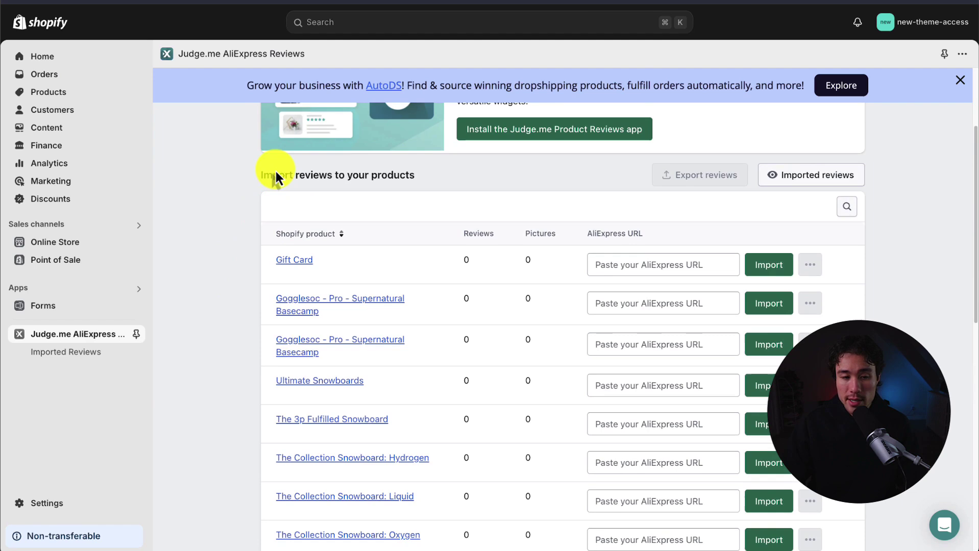
{"action": "scroll", "coordinate": [276, 178], "scroll_direction": "down", "scroll_amount": 6}
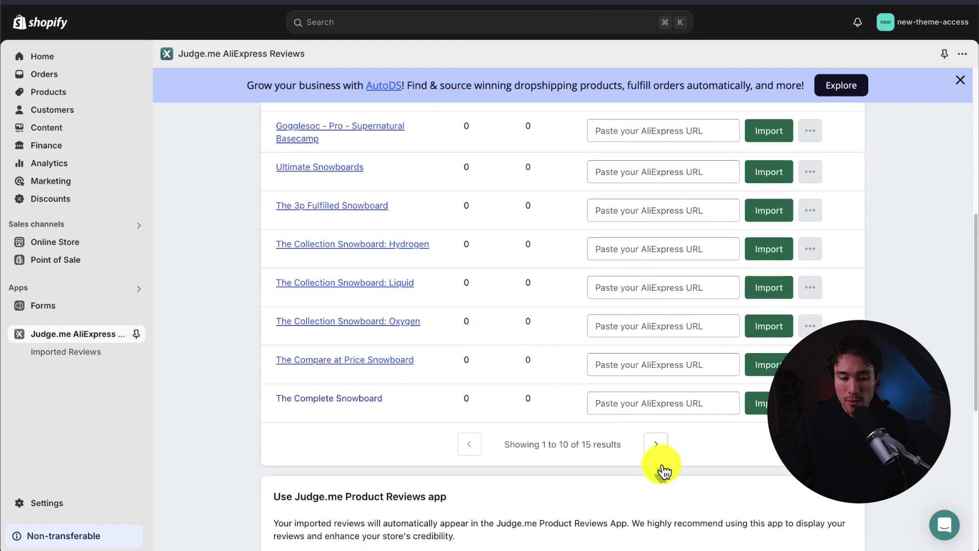
{"action": "scroll", "coordinate": [445, 364], "scroll_direction": "up", "scroll_amount": 5}
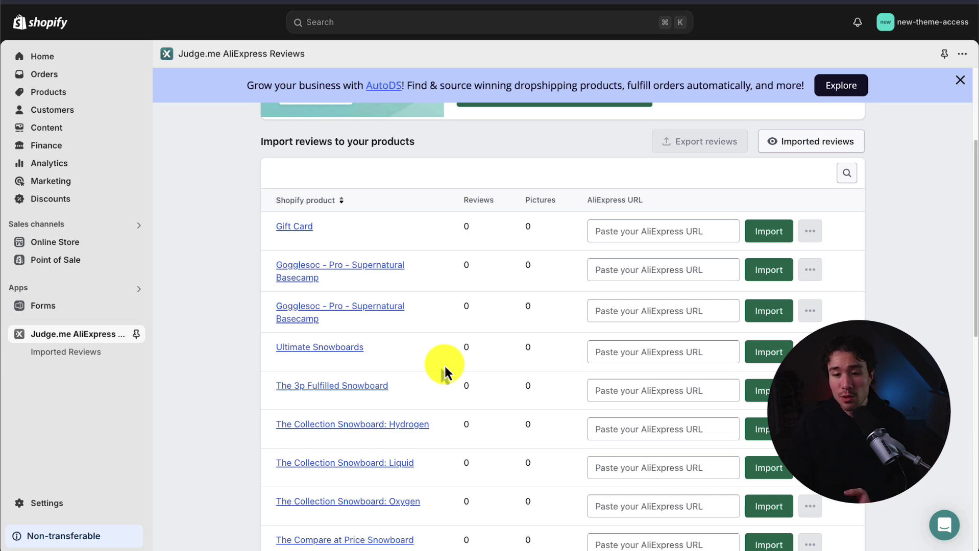
{"action": "left_click", "coordinate": [690, 267]}
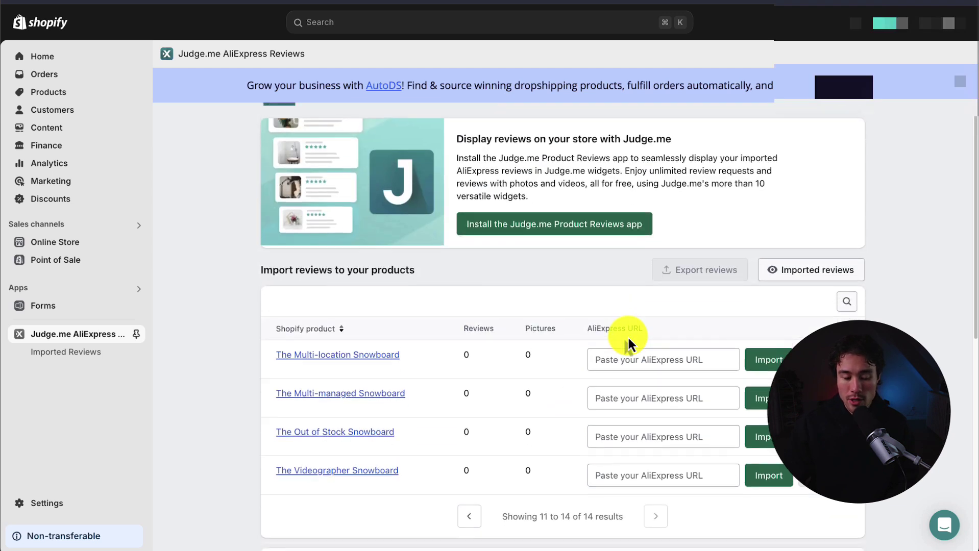
{"action": "scroll", "coordinate": [628, 345], "scroll_direction": "down", "scroll_amount": 1}
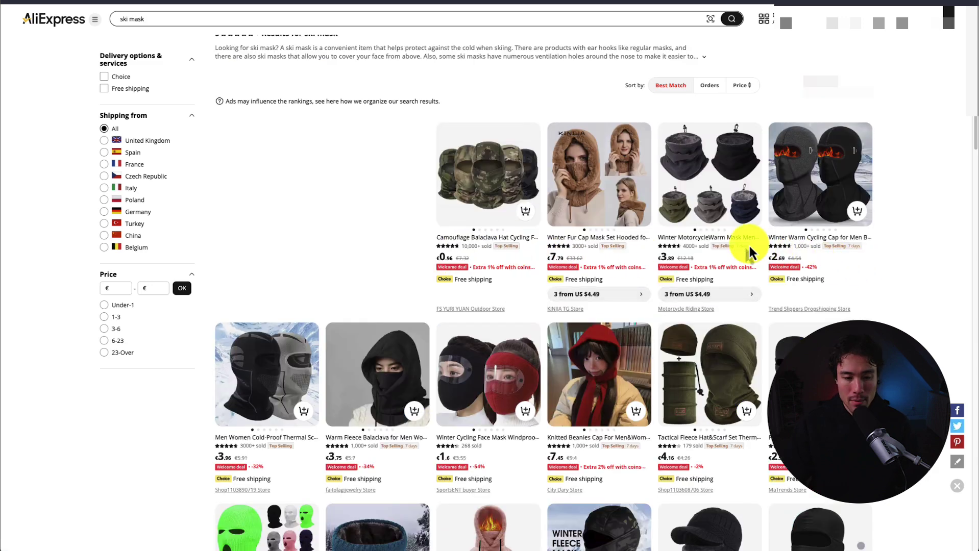
Step: Open the camouflage balaclava listing with 5,585 reviews, then return to the Judge.me import tab
{"action": "left_click", "coordinate": [494, 196]}
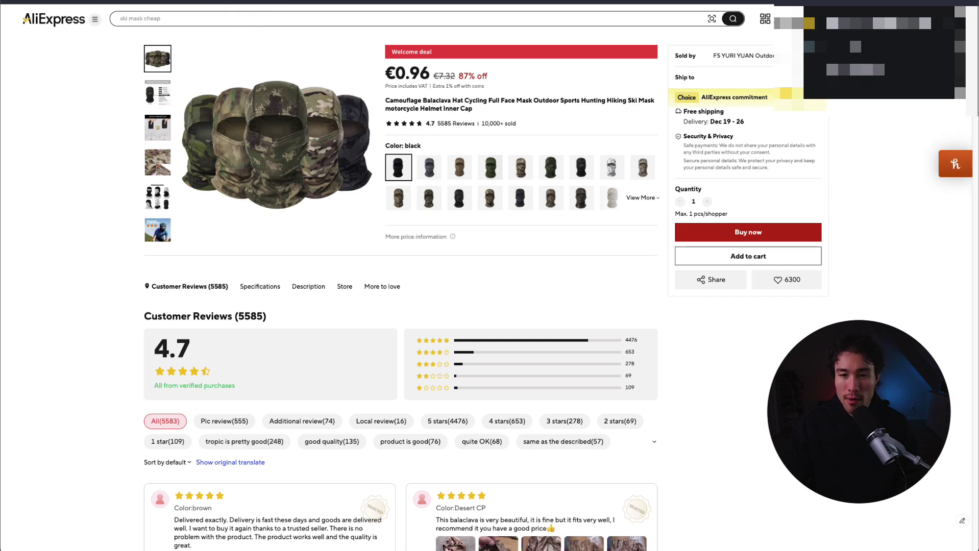
{"action": "key", "text": "ctrl+Tab"}
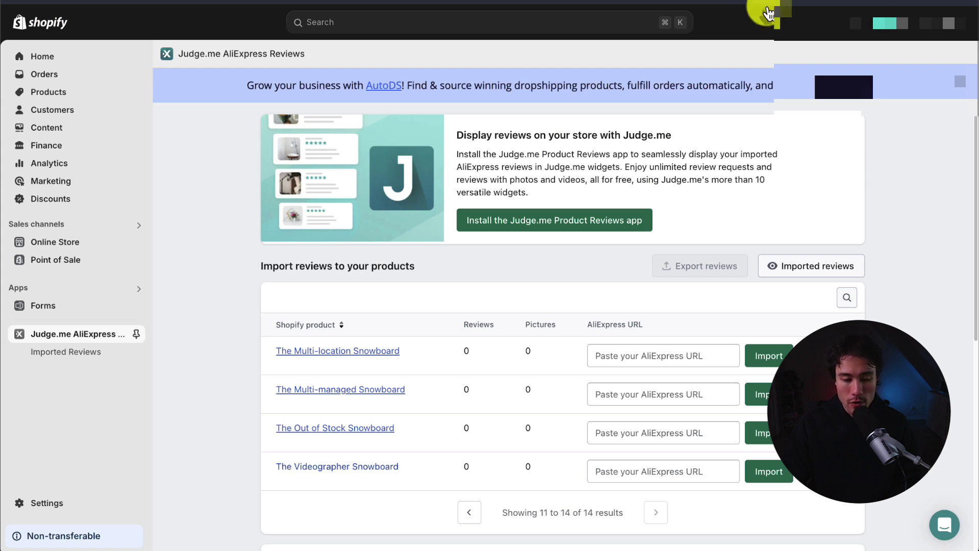
Step: Paste the balaclava's AliExpress link into The Videographer Snowboard's URL field and open Import
{"action": "left_click", "coordinate": [633, 470]}
{"action": "key", "text": "super+v"}
{"action": "left_click_drag", "start_coordinate": [688, 470], "coordinate": [507, 464]}
{"action": "left_click", "coordinate": [821, 298]}
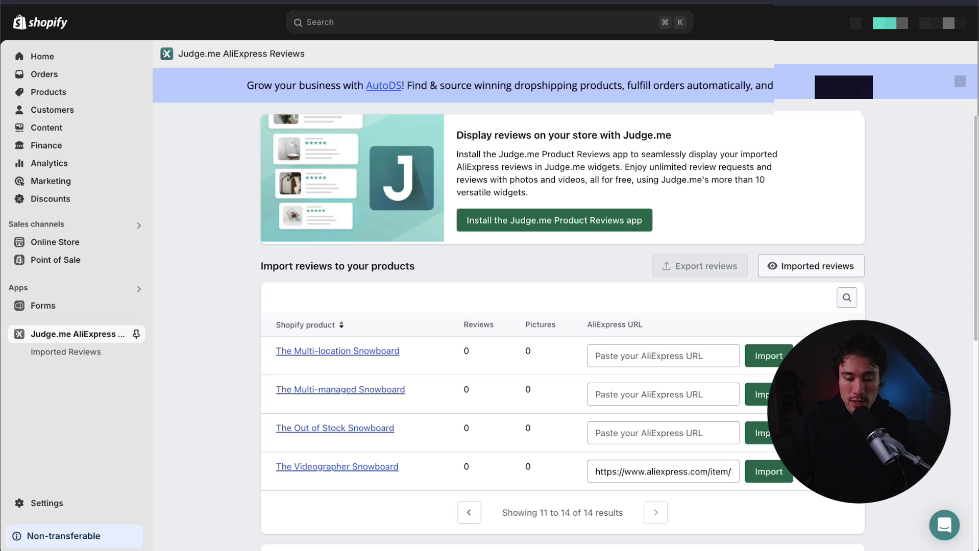
{"action": "left_click", "coordinate": [763, 474]}
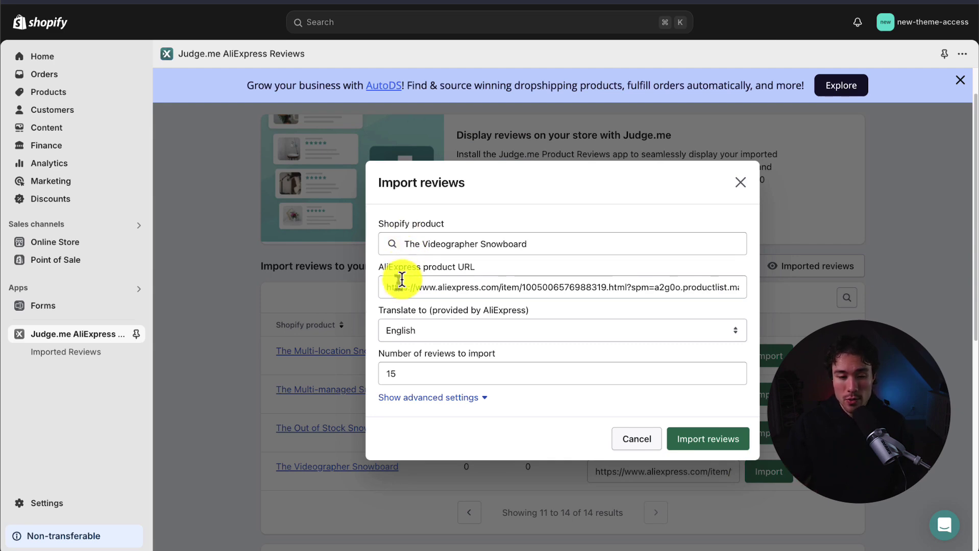
Step: Check the pasted link, advanced filters and translation language in the Import reviews dialog
{"action": "left_click_drag", "start_coordinate": [399, 287], "coordinate": [844, 307]}
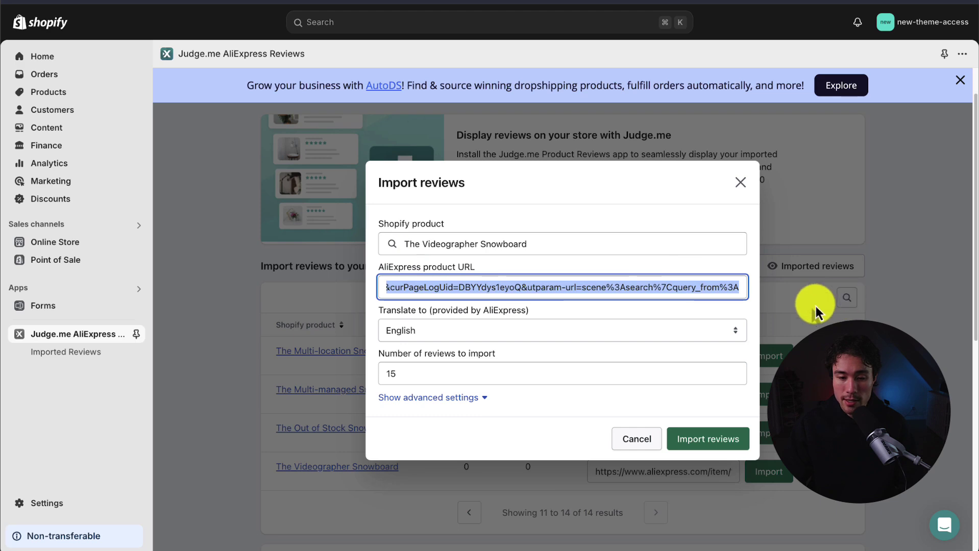
{"action": "left_click", "coordinate": [422, 368]}
{"action": "left_click", "coordinate": [462, 396]}
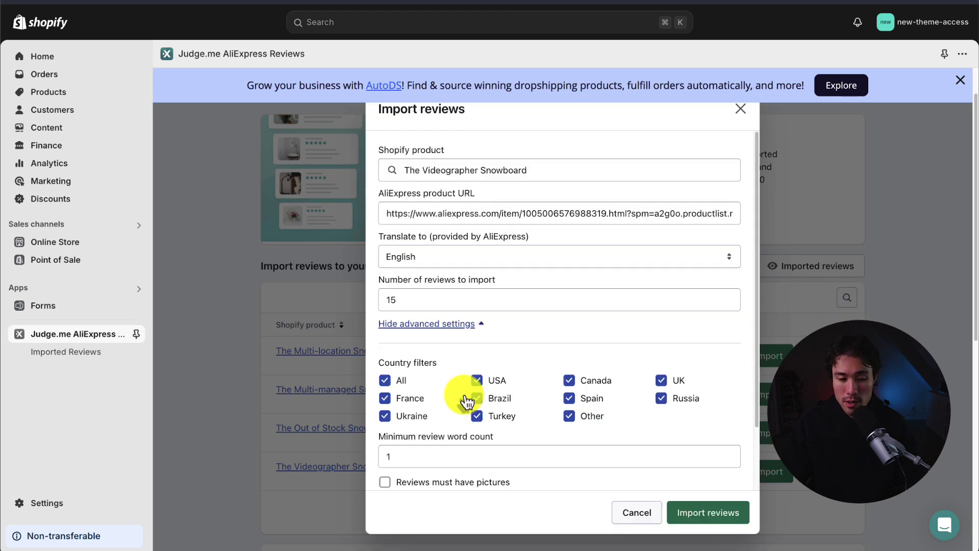
{"action": "left_click", "coordinate": [427, 324]}
{"action": "left_click_drag", "start_coordinate": [398, 311], "coordinate": [525, 310]}
{"action": "left_click", "coordinate": [527, 311]}
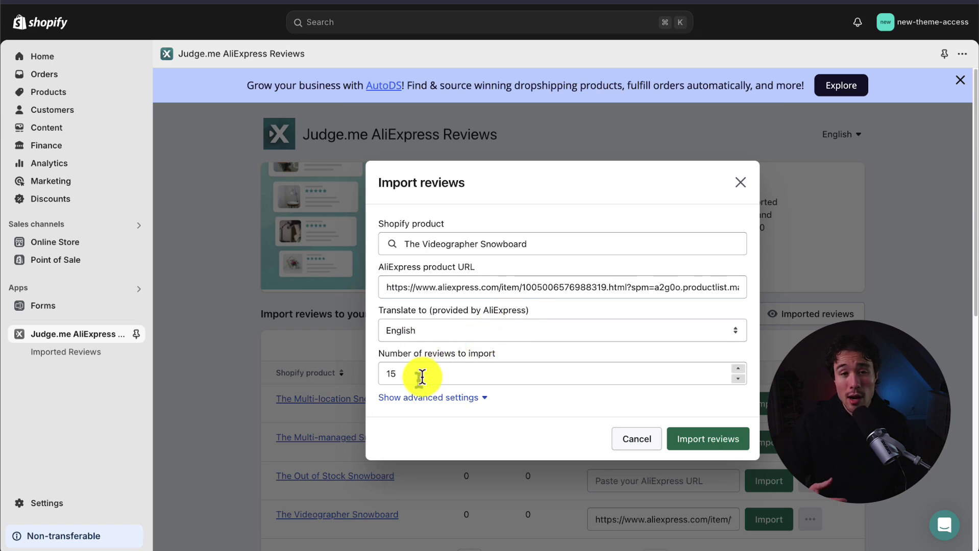
Step: Import 5 reviews, restricted to reviews that have pictures
{"action": "left_click_drag", "start_coordinate": [421, 377], "coordinate": [353, 383]}
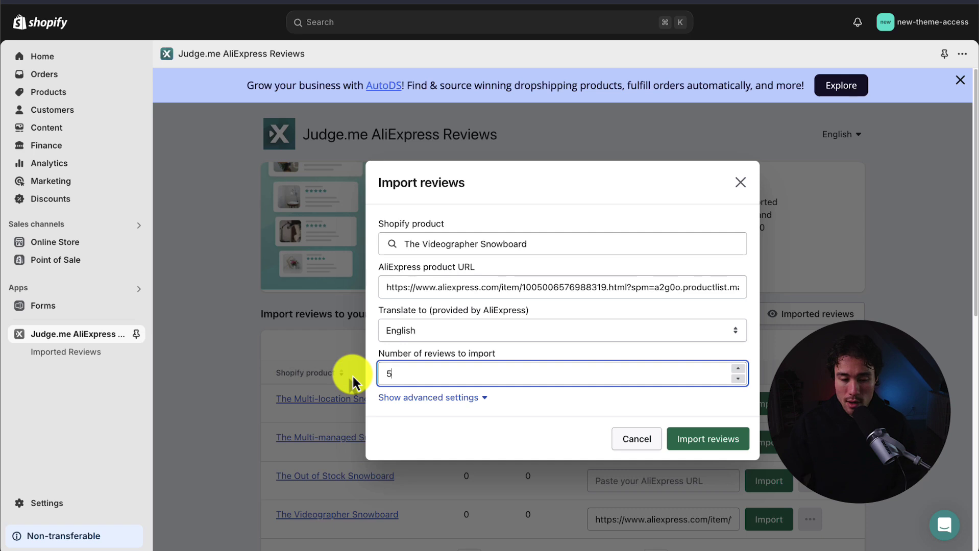
{"action": "left_click", "coordinate": [483, 398]}
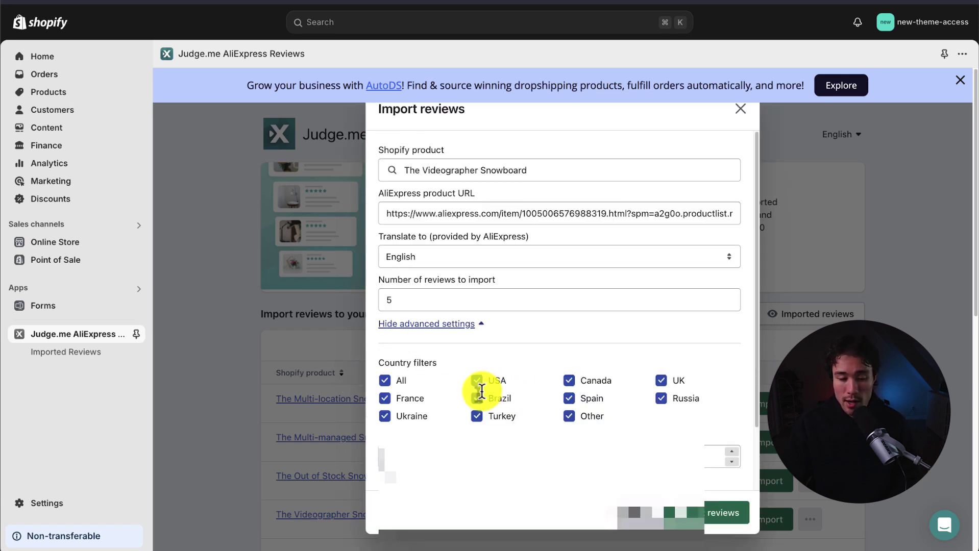
{"action": "scroll", "coordinate": [444, 426], "scroll_direction": "down", "scroll_amount": 2}
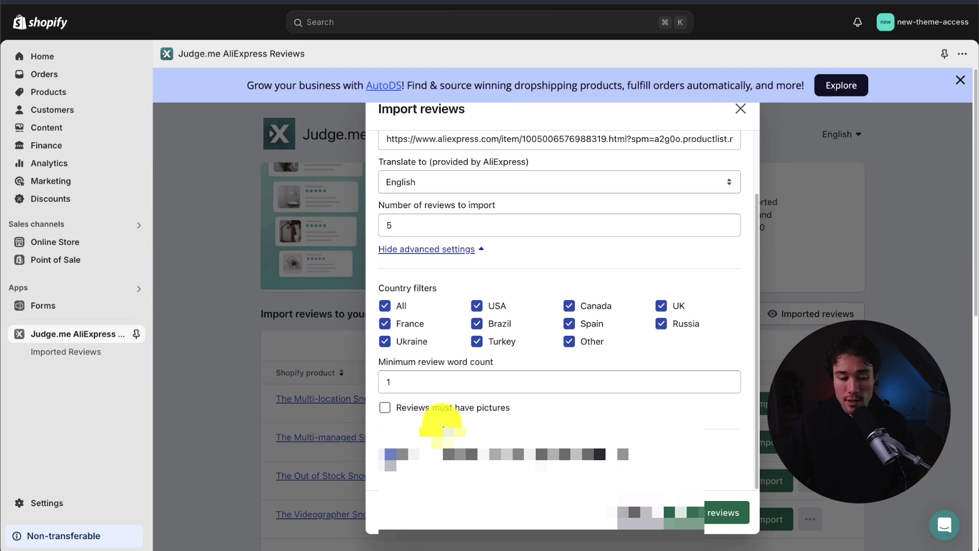
{"action": "left_click", "coordinate": [416, 412]}
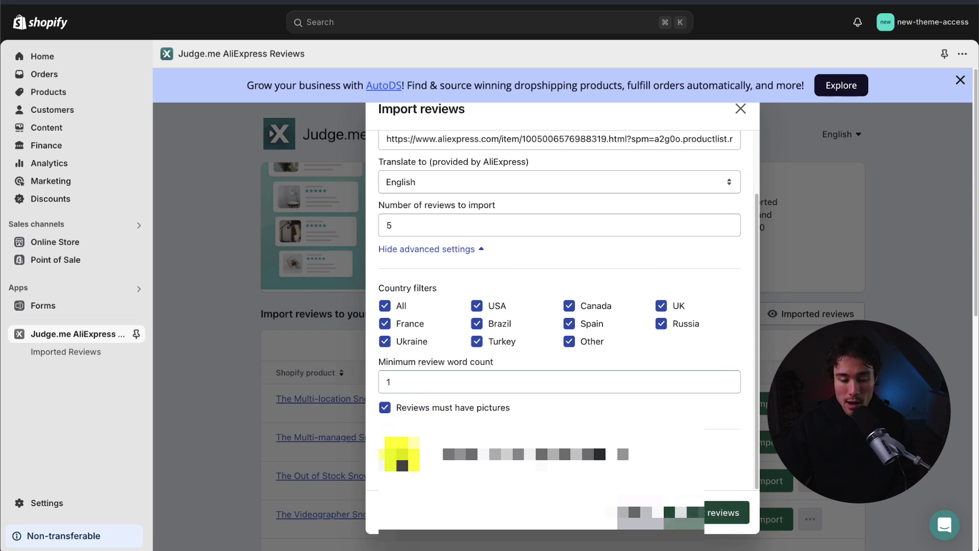
{"action": "left_click", "coordinate": [721, 514]}
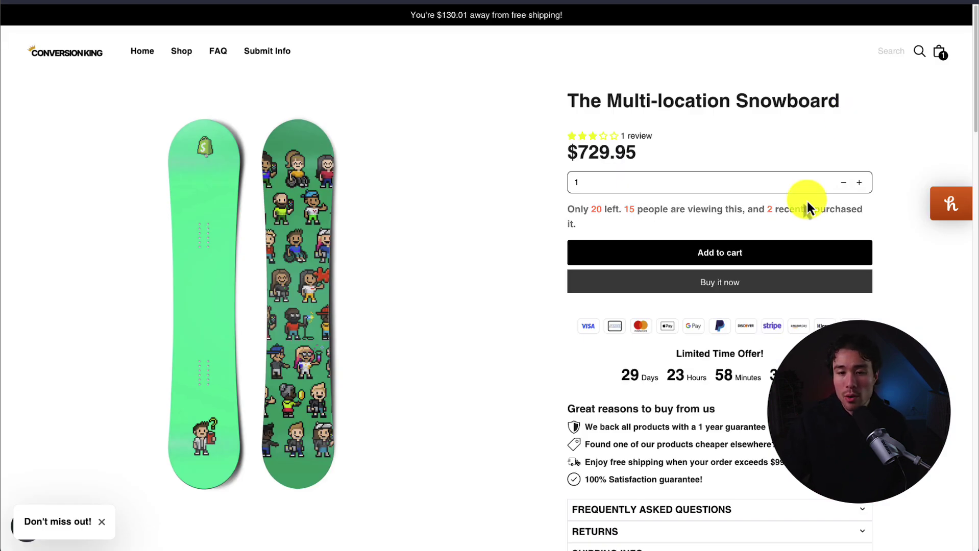
Step: Highlight the Multi-location Snowboard title and the 1-review count beside its stars
{"action": "left_click_drag", "start_coordinate": [621, 100], "coordinate": [788, 100]}
{"action": "left_click", "coordinate": [788, 101]}
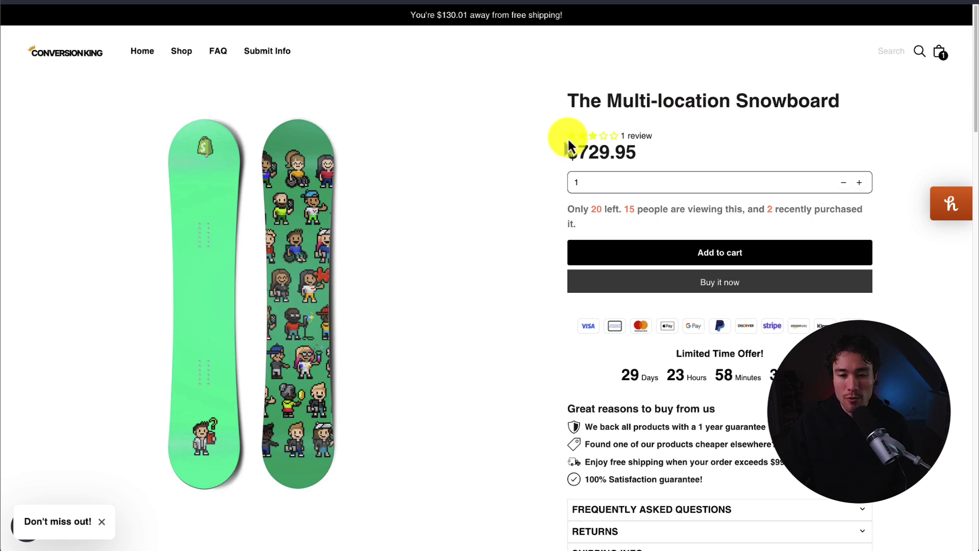
{"action": "left_click_drag", "start_coordinate": [677, 142], "coordinate": [562, 126]}
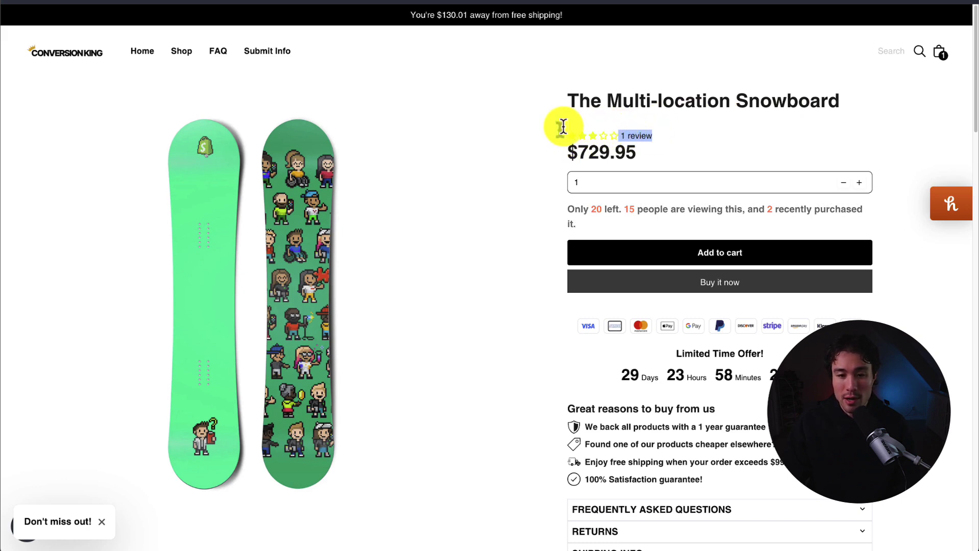
Step: Scroll to Customer Reviews (3.00 out of 5) and highlight the review 'Does not cover keck'
{"action": "left_click_drag", "start_coordinate": [974, 87], "coordinate": [974, 463]}
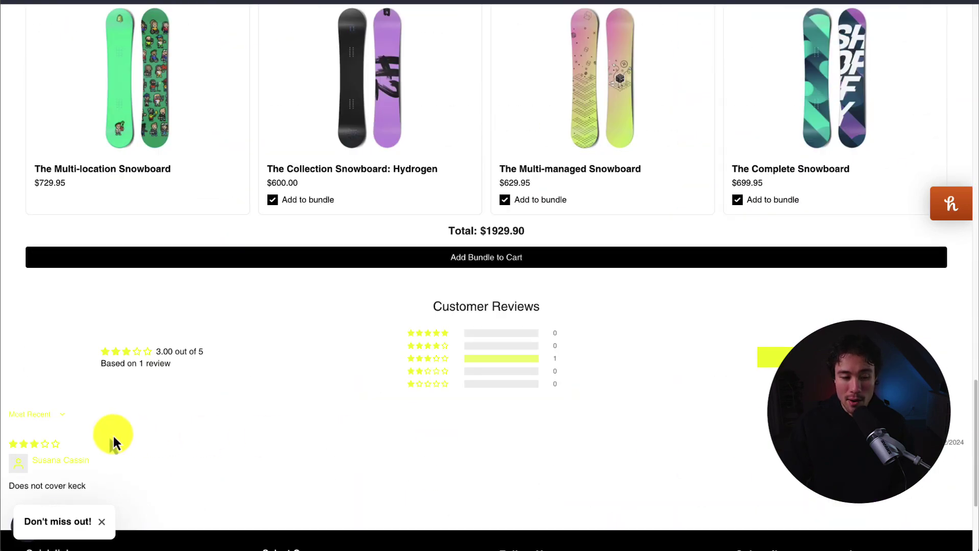
{"action": "scroll", "coordinate": [224, 312], "scroll_direction": "down", "scroll_amount": 3}
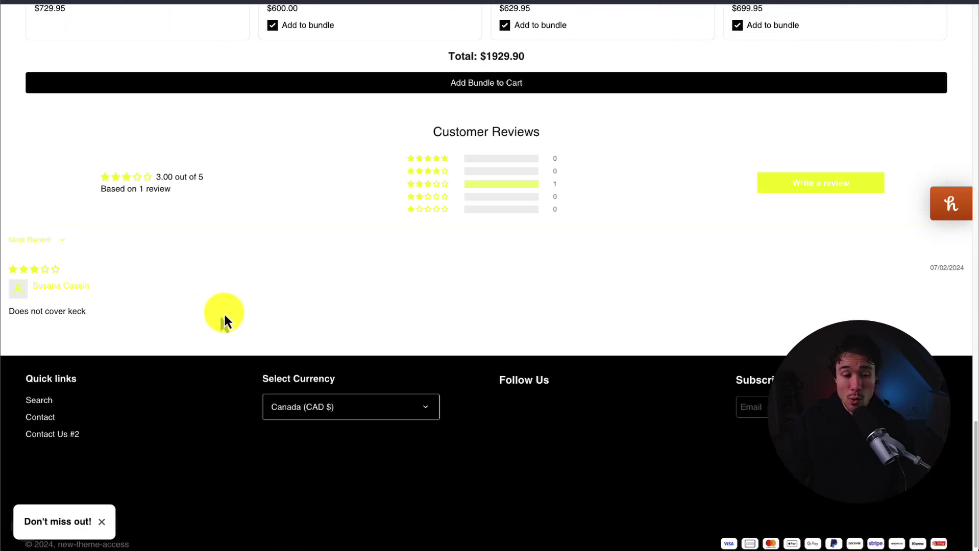
{"action": "left_click_drag", "start_coordinate": [25, 312], "coordinate": [113, 312]}
{"action": "left_click", "coordinate": [113, 312]}
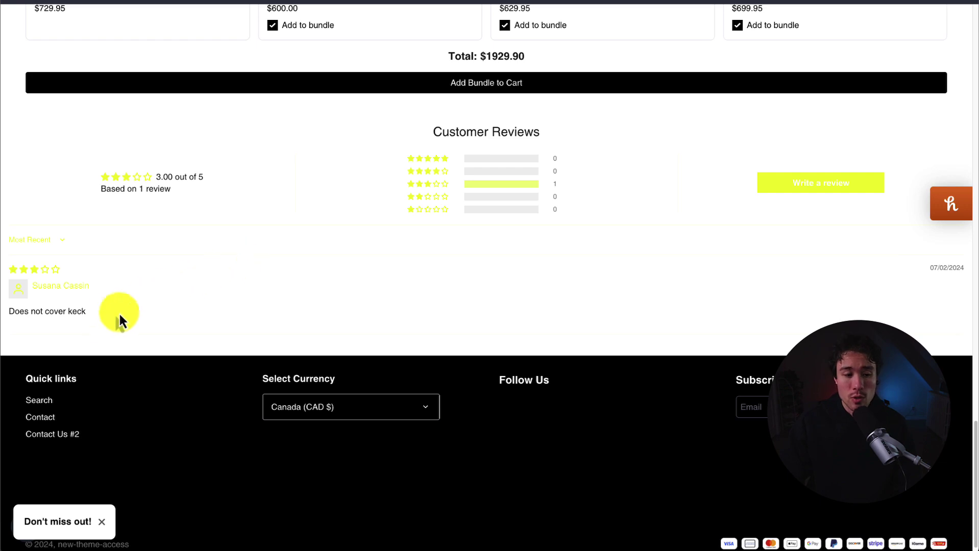
Step: Scroll back up to the top of the snowboard product page
{"action": "scroll", "coordinate": [455, 339], "scroll_direction": "up", "scroll_amount": 10}
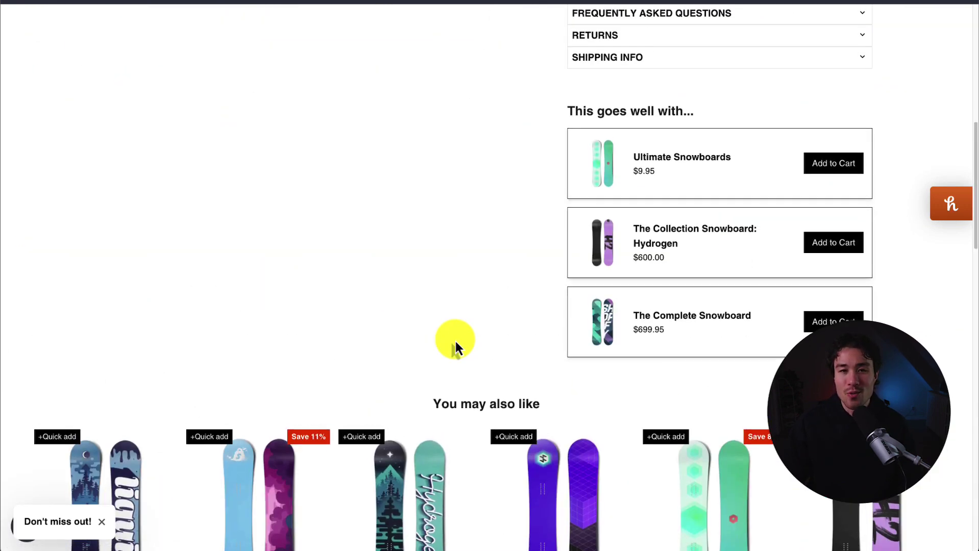
{"action": "scroll", "coordinate": [455, 340], "scroll_direction": "up", "scroll_amount": 10}
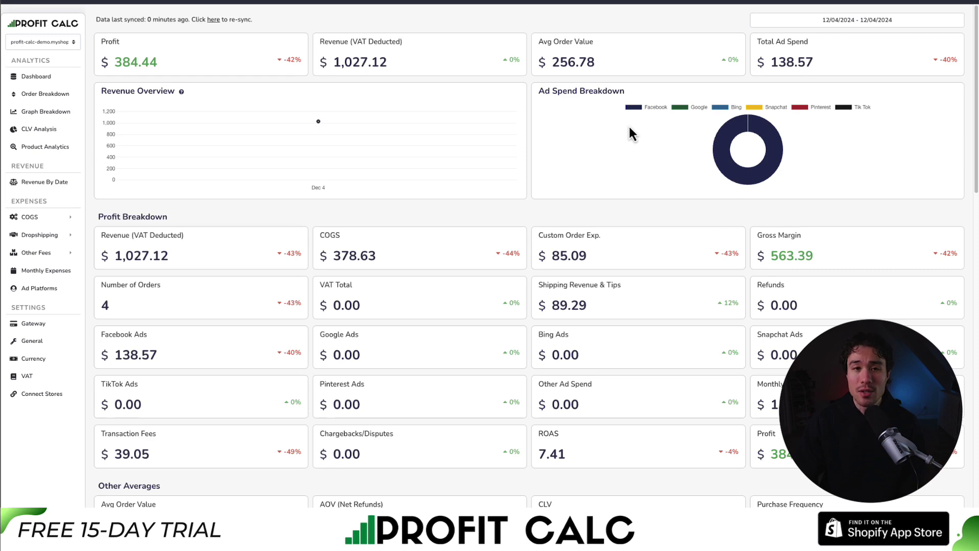
Step: Set the Profit Calc date range to Last 30 Days and review the $20,522.60 profit figures
{"action": "left_click", "coordinate": [874, 23]}
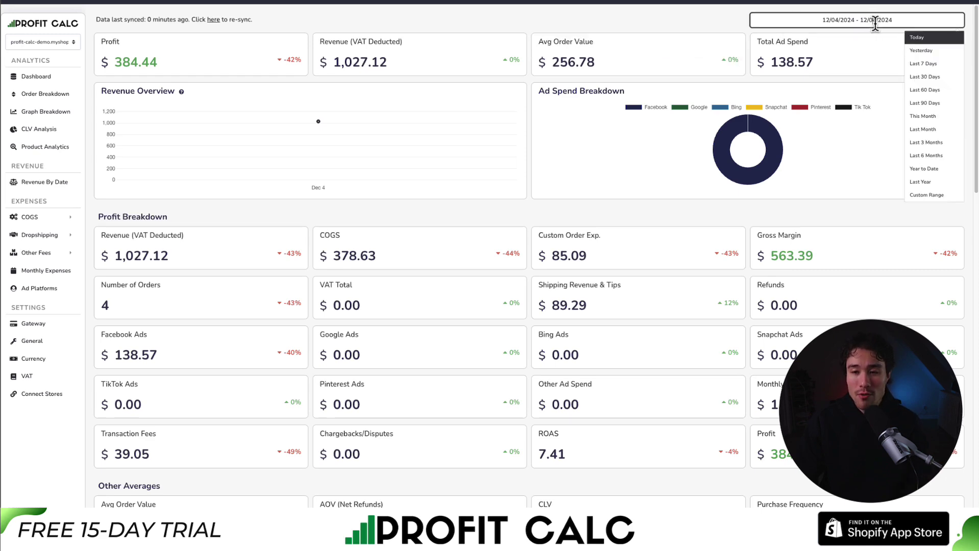
{"action": "left_click", "coordinate": [917, 76]}
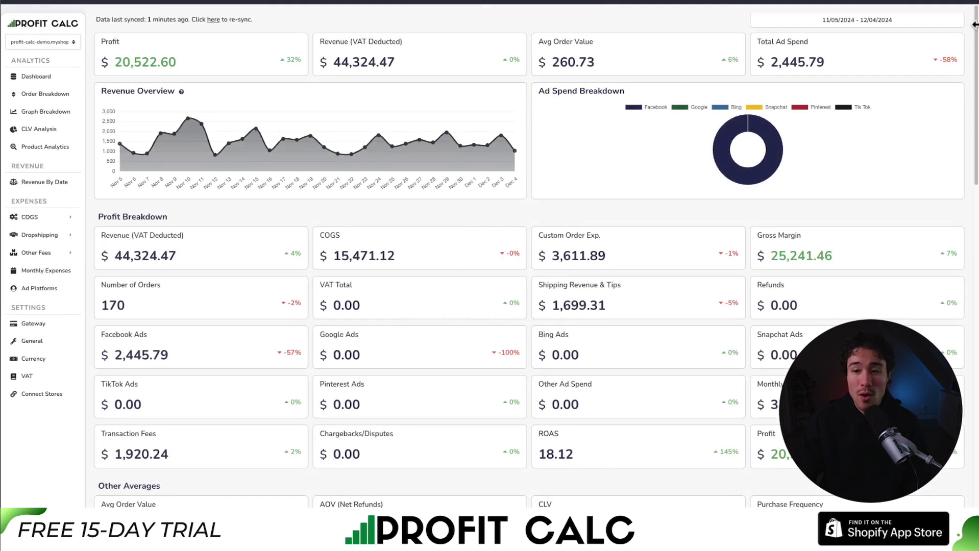
{"action": "scroll", "coordinate": [974, 38], "scroll_direction": "down", "scroll_amount": 1}
{"action": "left_click_drag", "start_coordinate": [975, 38], "coordinate": [962, 58]}
{"action": "scroll", "coordinate": [962, 57], "scroll_direction": "up", "scroll_amount": 2}
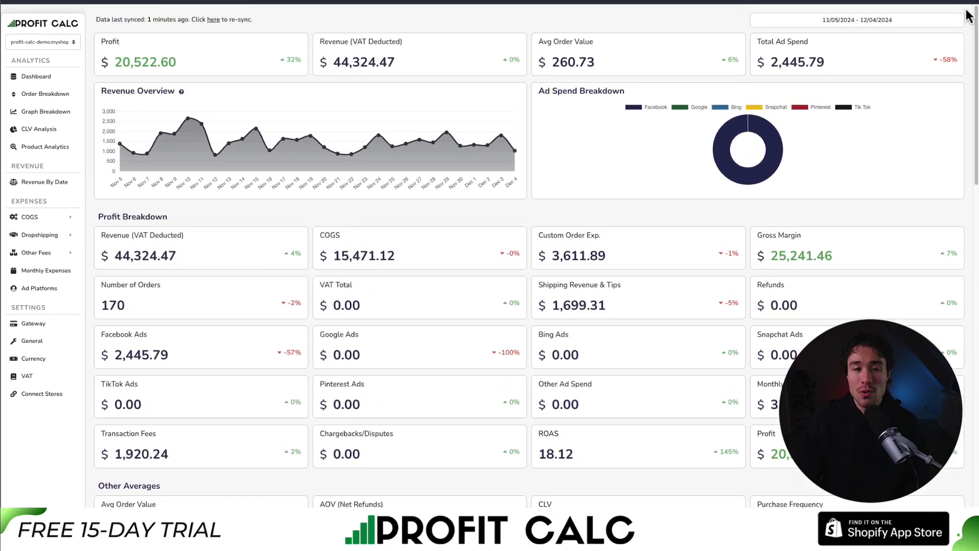